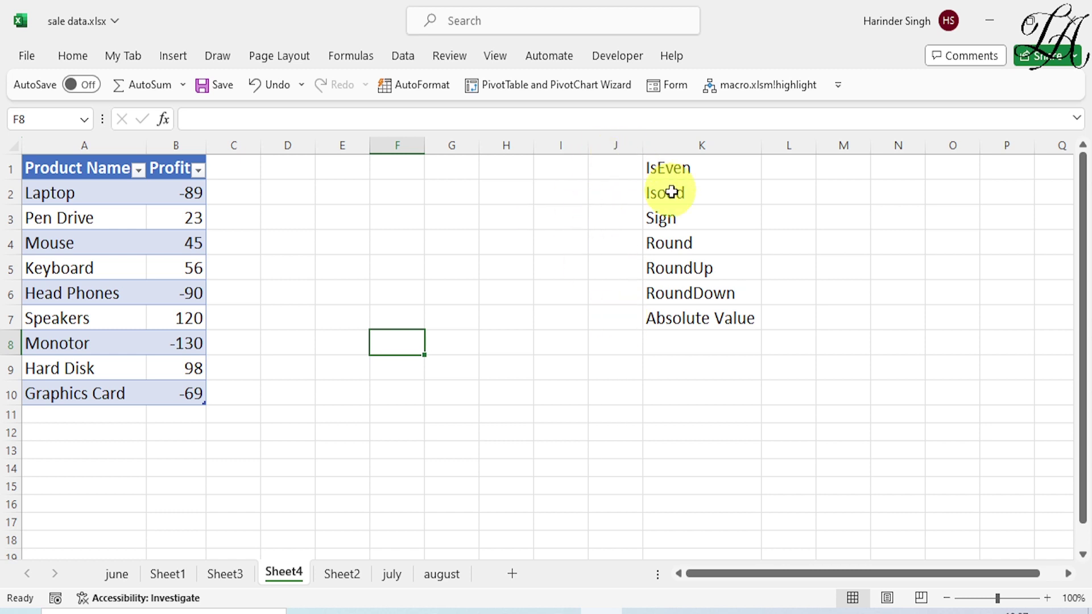
Step: Load the Product Name/Profit table from cell B6 into Power Query Editor as Table6 via Data > From Table/Range
{"action": "left_click", "coordinate": [173, 297]}
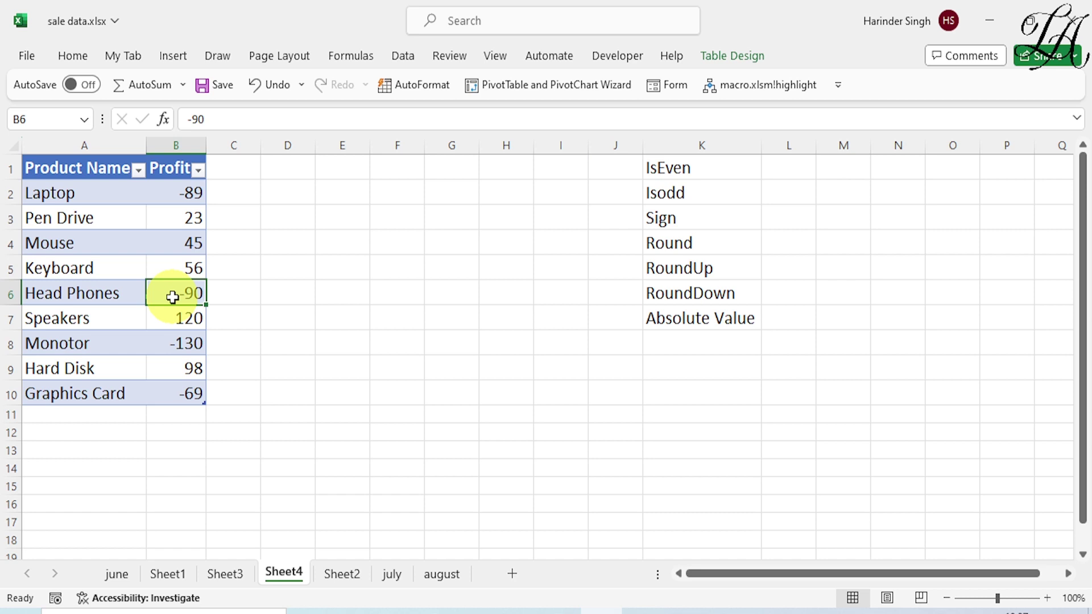
{"action": "left_click", "coordinate": [402, 57]}
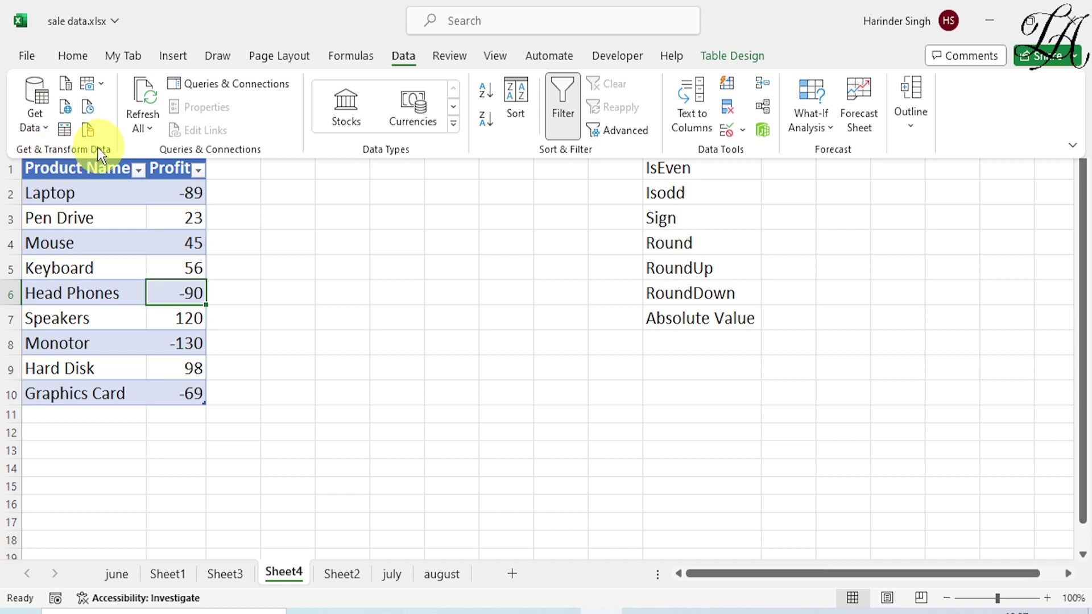
{"action": "left_click", "coordinate": [66, 129]}
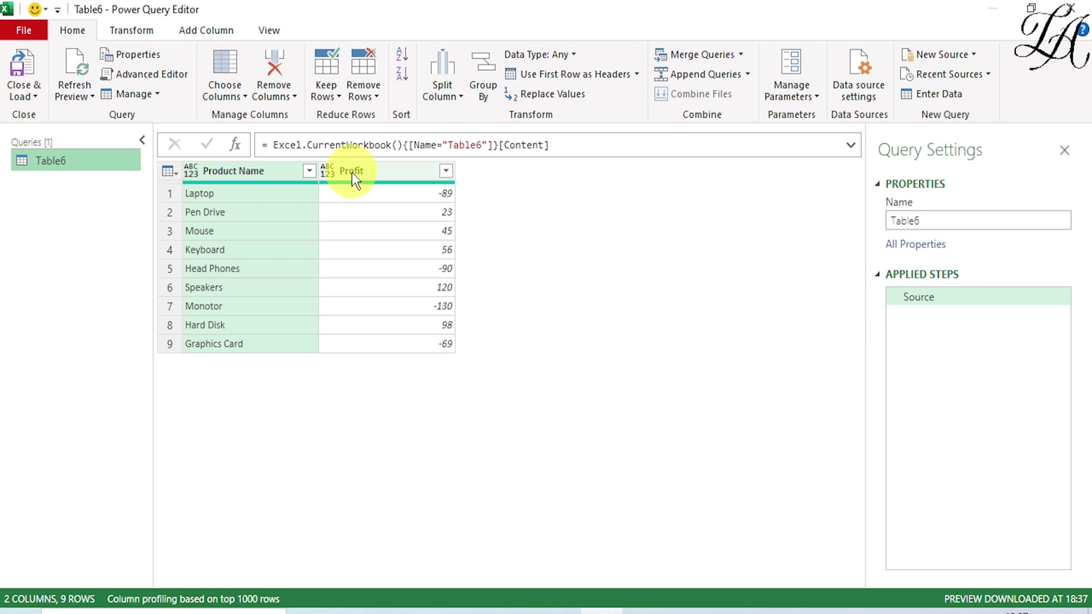
Step: Bring up the Add Column commands and select the Profit column of Table6
{"action": "left_click", "coordinate": [206, 32]}
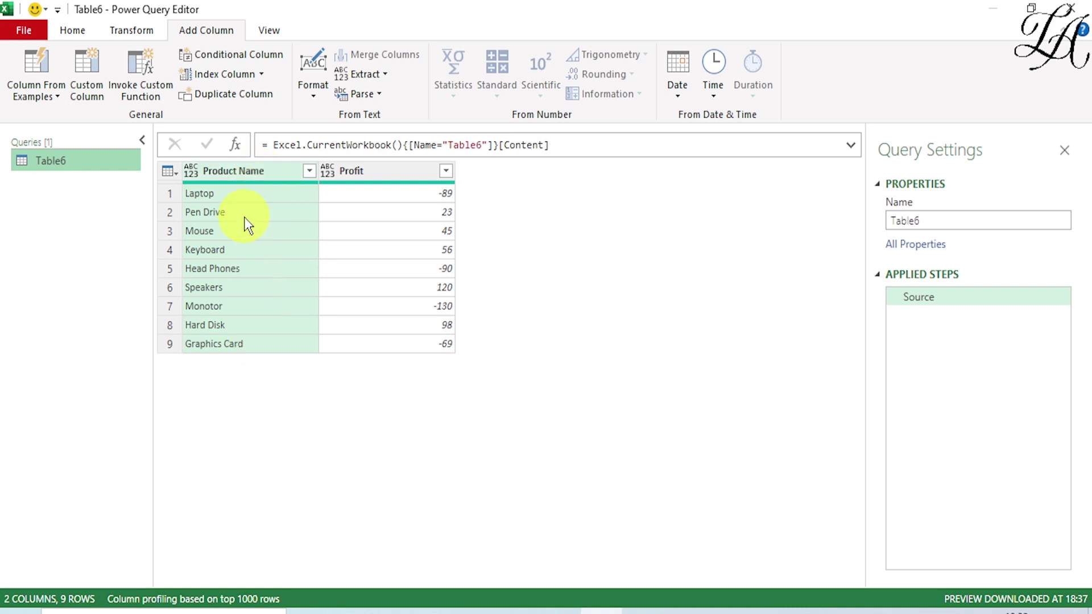
{"action": "left_click", "coordinate": [363, 176]}
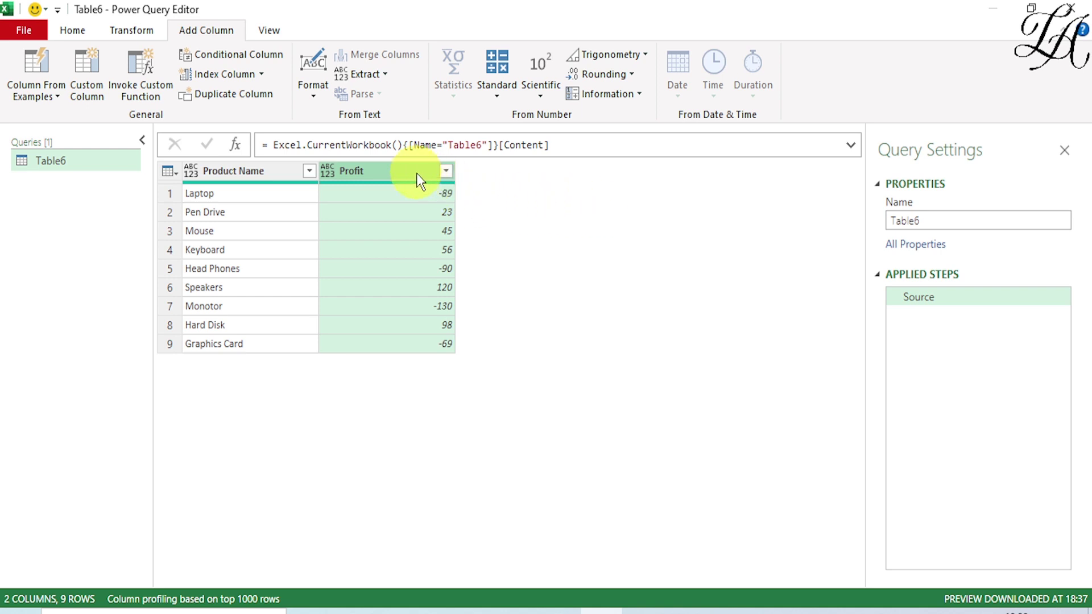
Step: Add a Sign column from Information > Sign, giving -1 or 1 for each Profit
{"action": "left_click", "coordinate": [640, 95]}
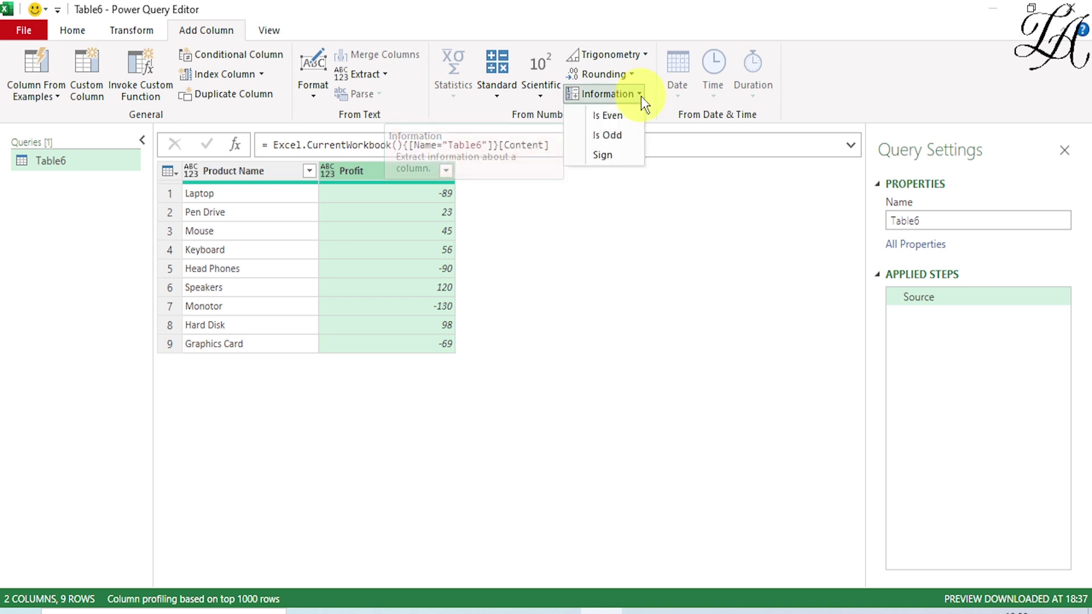
{"action": "left_click", "coordinate": [602, 155]}
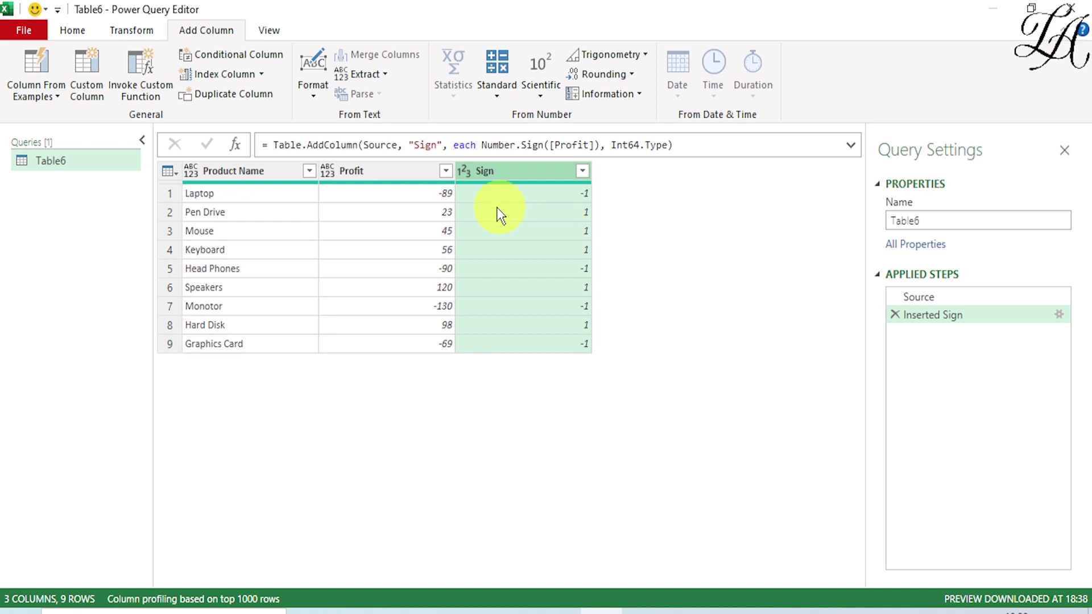
Step: Add an Is Even column from Profit showing TRUE or FALSE per product
{"action": "left_click", "coordinate": [382, 178]}
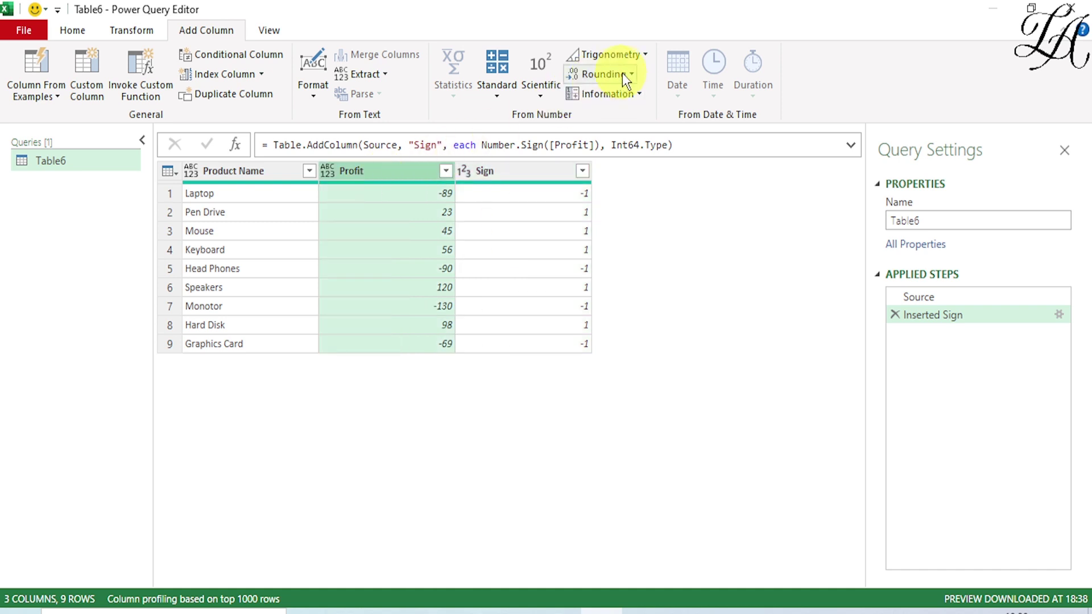
{"action": "left_click", "coordinate": [638, 94]}
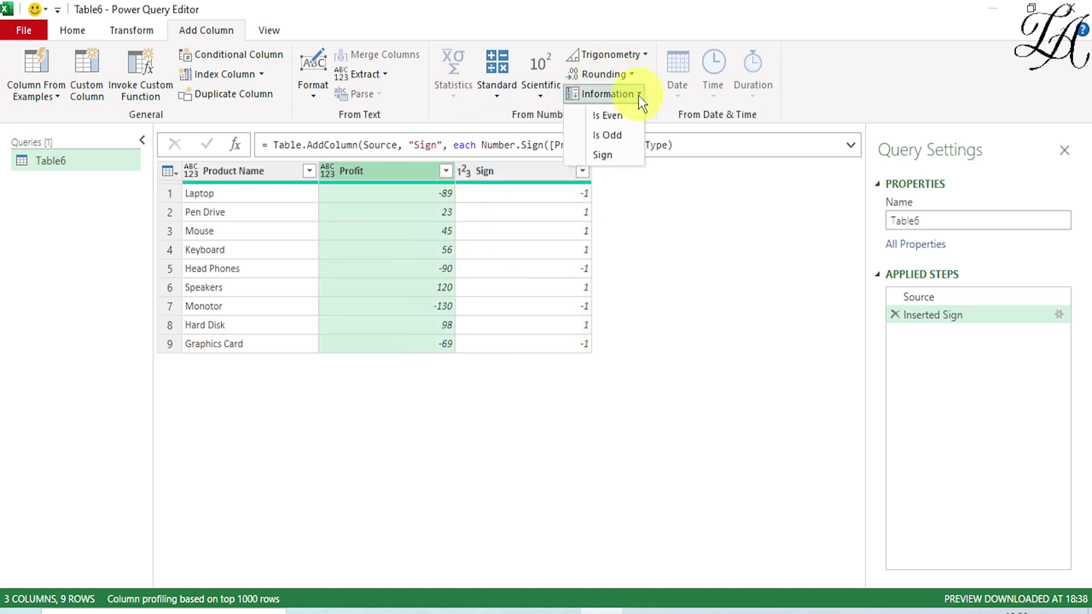
{"action": "left_click", "coordinate": [611, 116]}
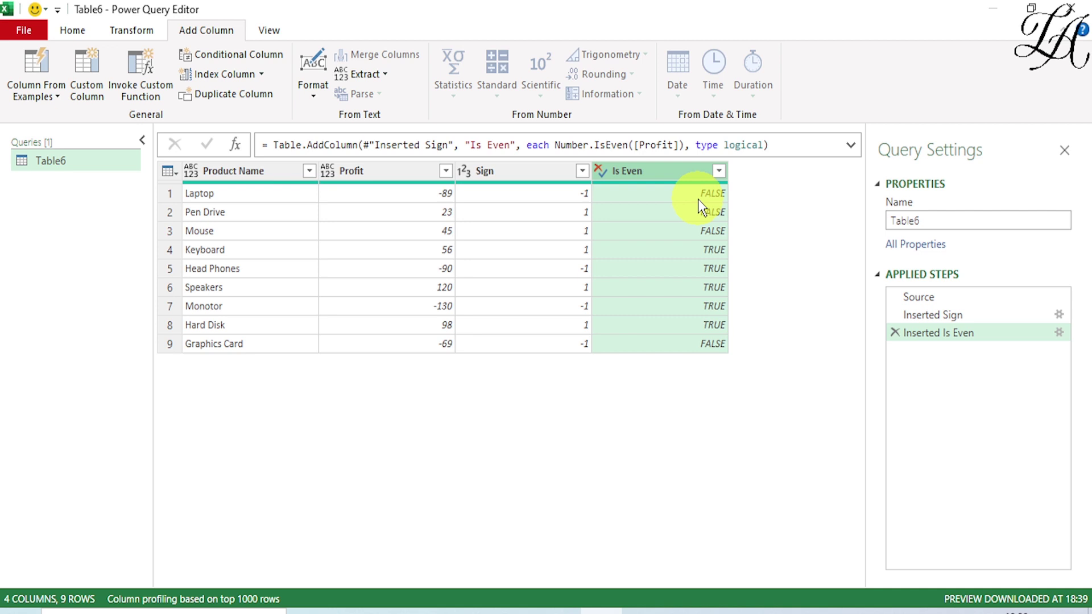
Step: Add an Is Odd column from Profit, bringing the query to 5 columns
{"action": "left_click", "coordinate": [380, 172]}
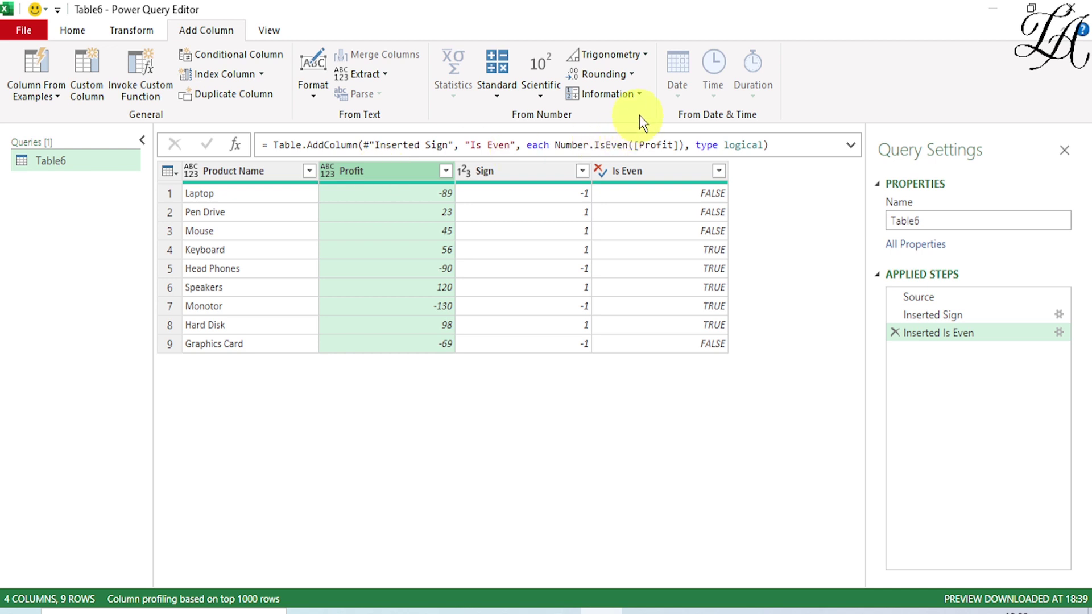
{"action": "left_click", "coordinate": [638, 97]}
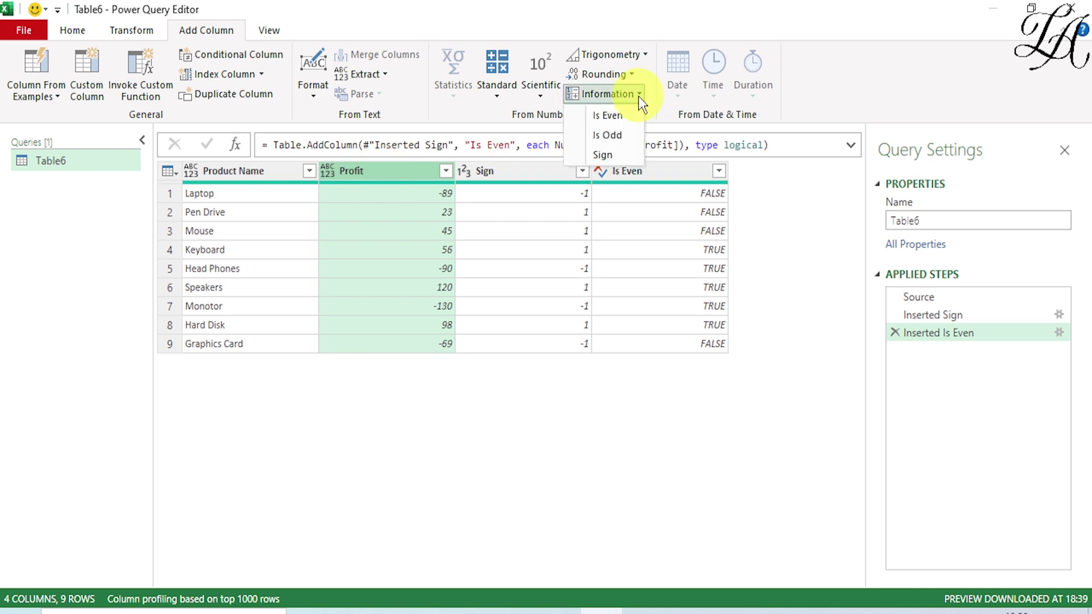
{"action": "left_click", "coordinate": [609, 135]}
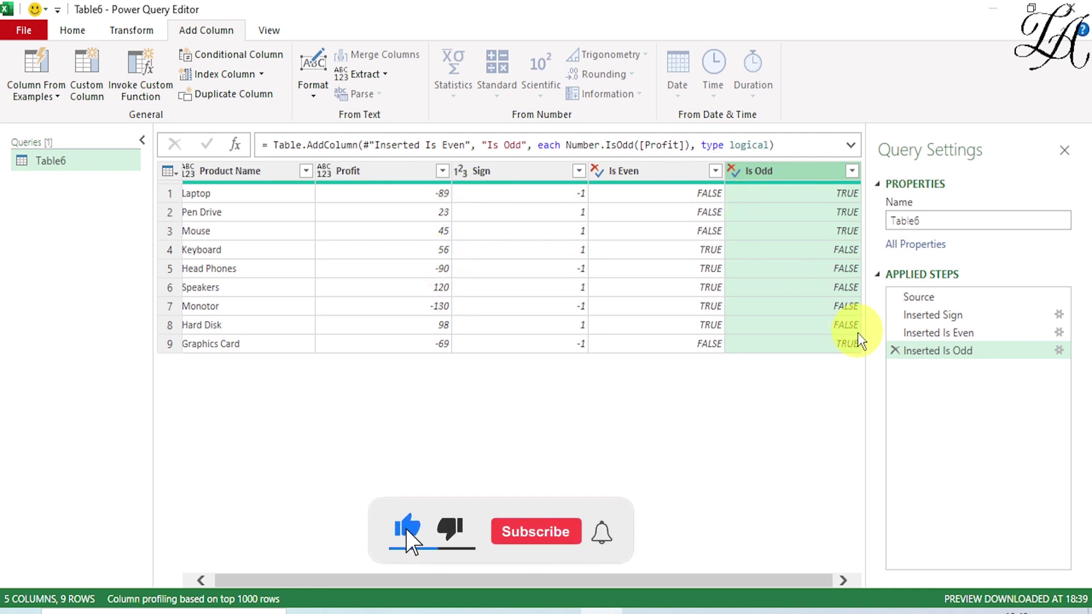
Step: Delete the Sign, Is Even and Is Odd columns, leaving Product Name and Profit
{"action": "left_click", "coordinate": [522, 172]}
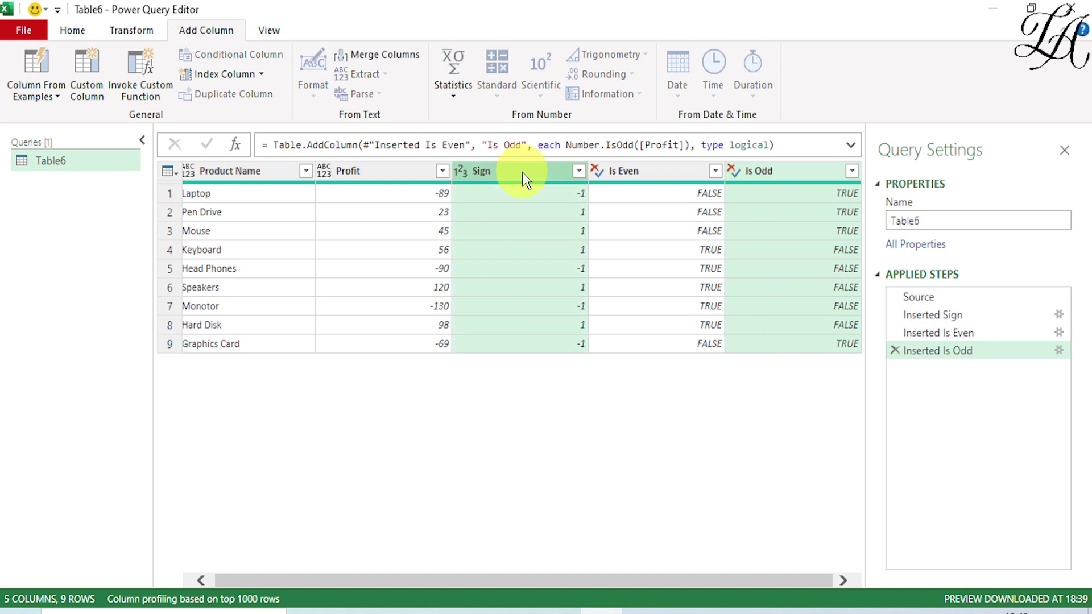
{"action": "left_click", "coordinate": [638, 172], "text": "ctrl"}
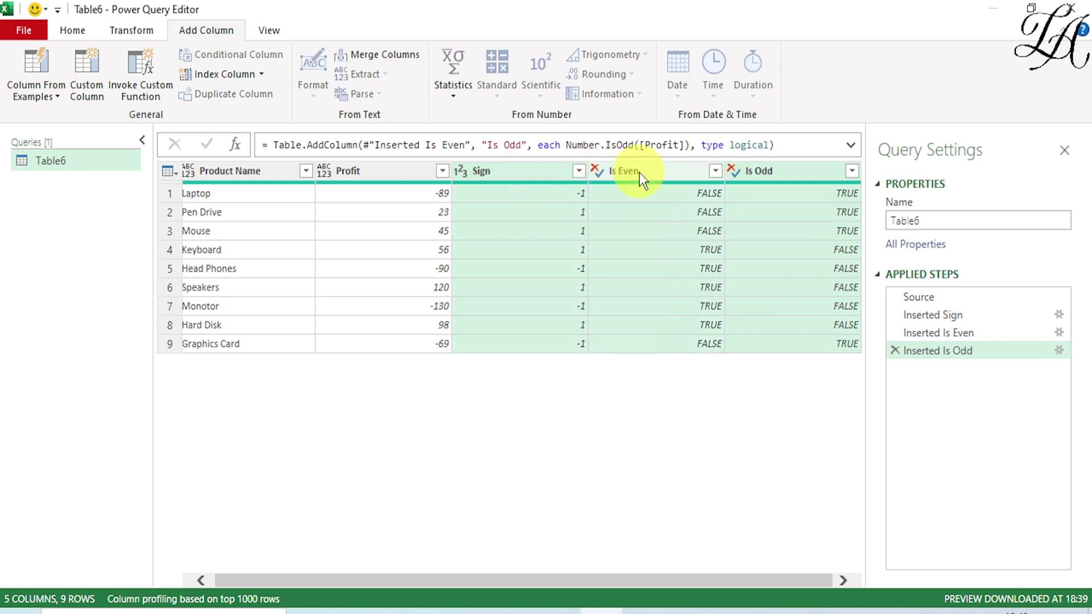
{"action": "right_click", "coordinate": [639, 172]}
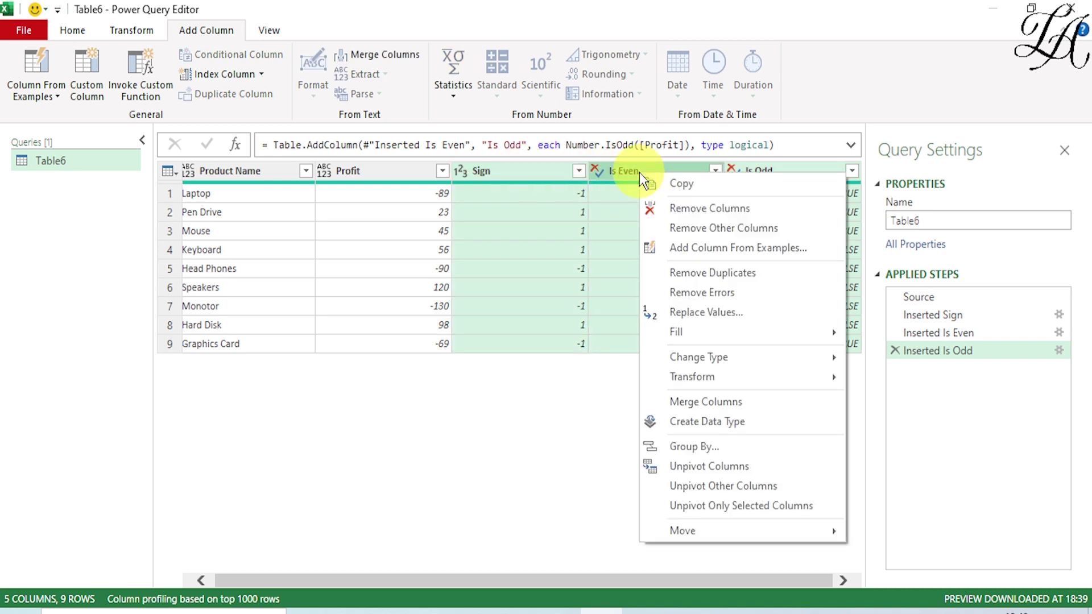
{"action": "left_click", "coordinate": [704, 211]}
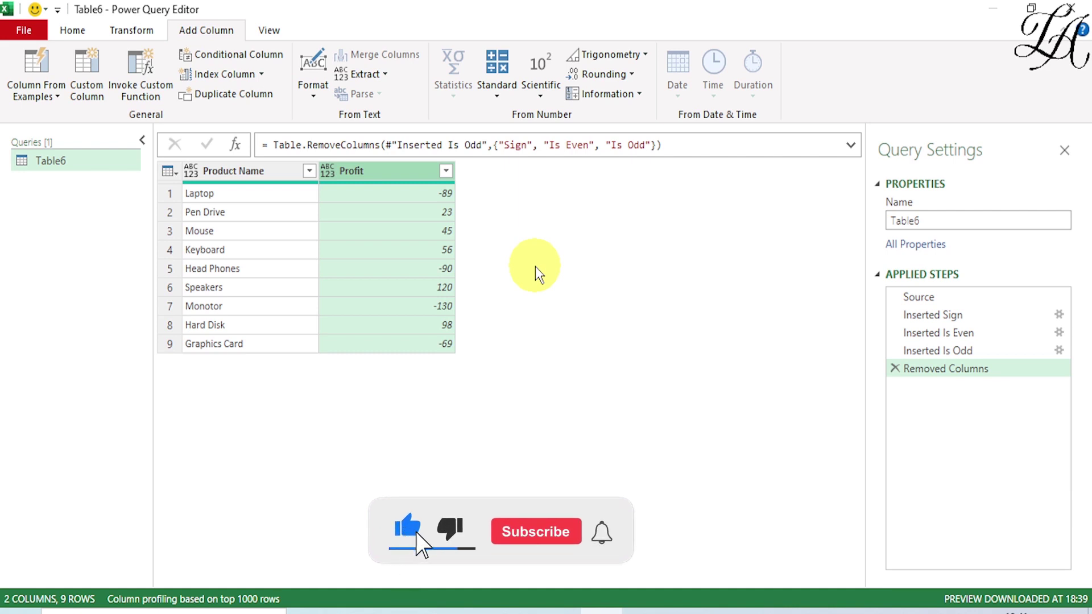
Step: With Profit now holding decimals like -89.85, select Profit and choose Rounding > Round Up
{"action": "left_click", "coordinate": [382, 175]}
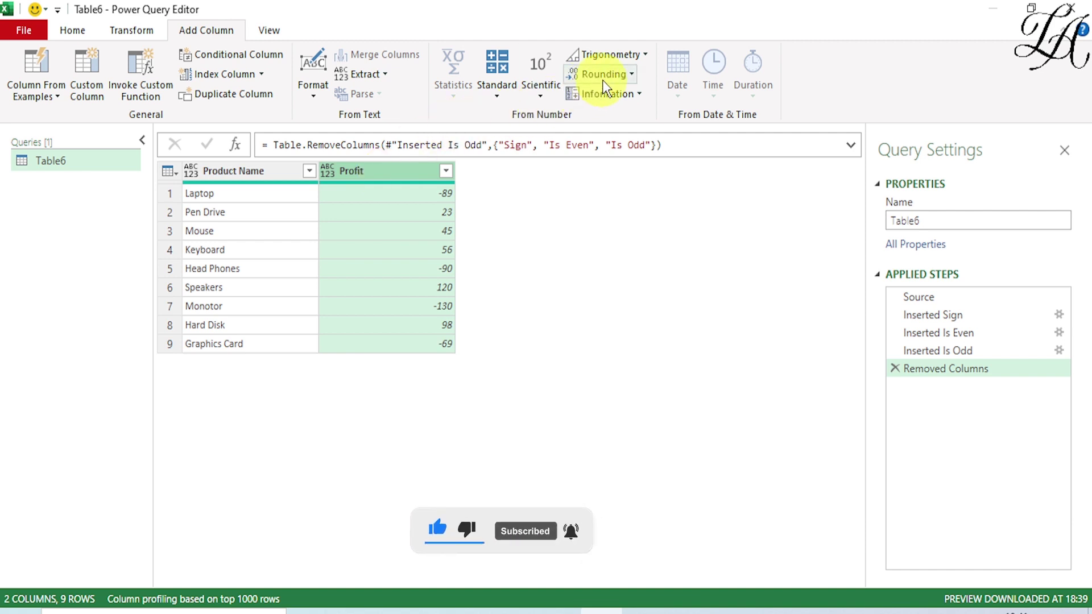
{"action": "left_click", "coordinate": [629, 73]}
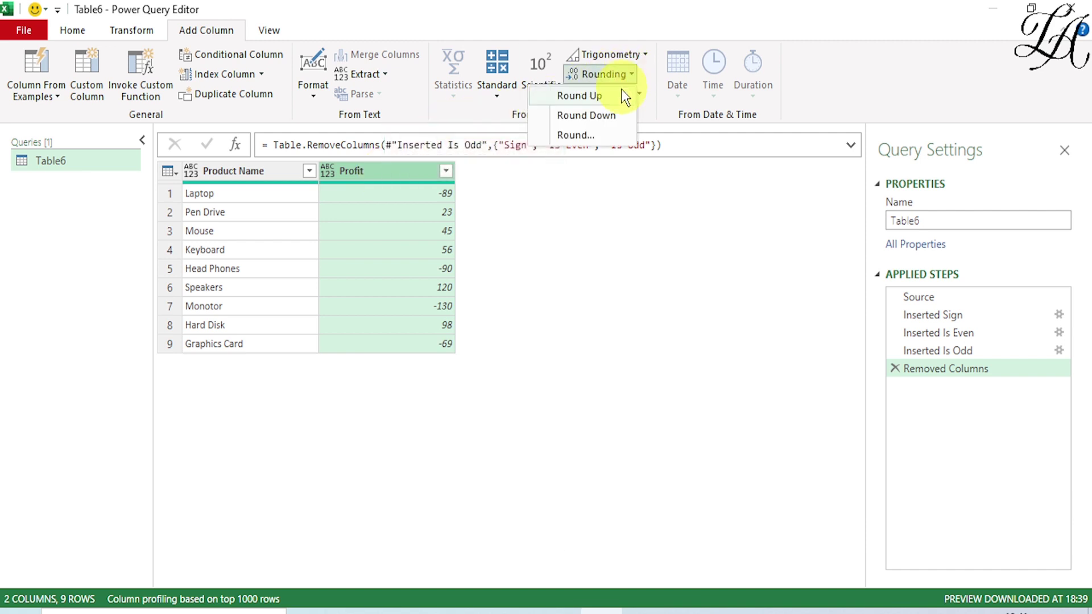
{"action": "left_click", "coordinate": [579, 95]}
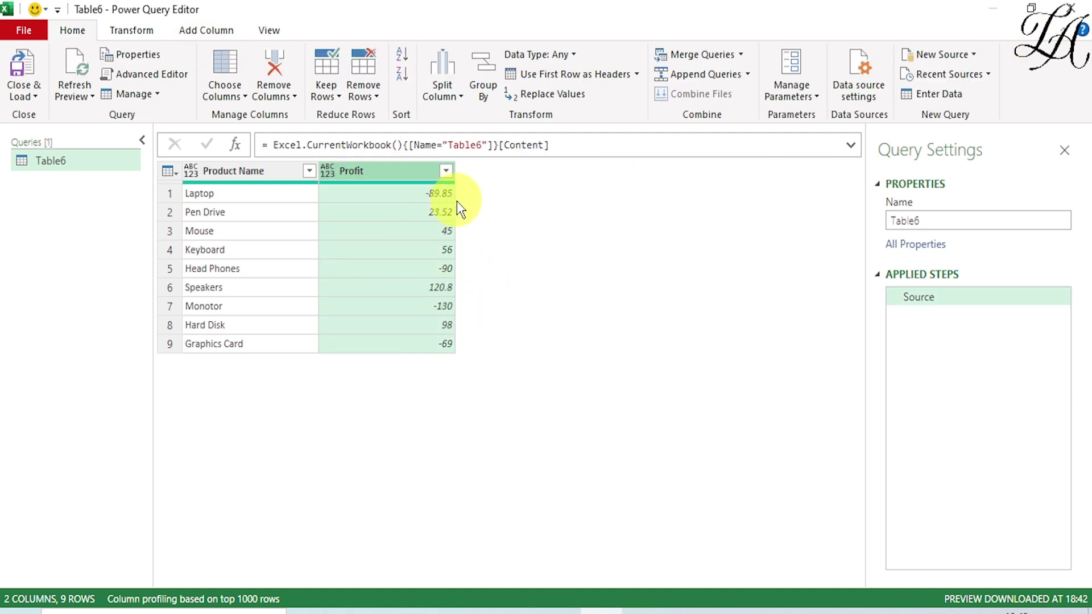
Step: Add a Round Up column from Profit, turning -89.85 into -89 and 23.52 into 24
{"action": "left_click", "coordinate": [226, 33]}
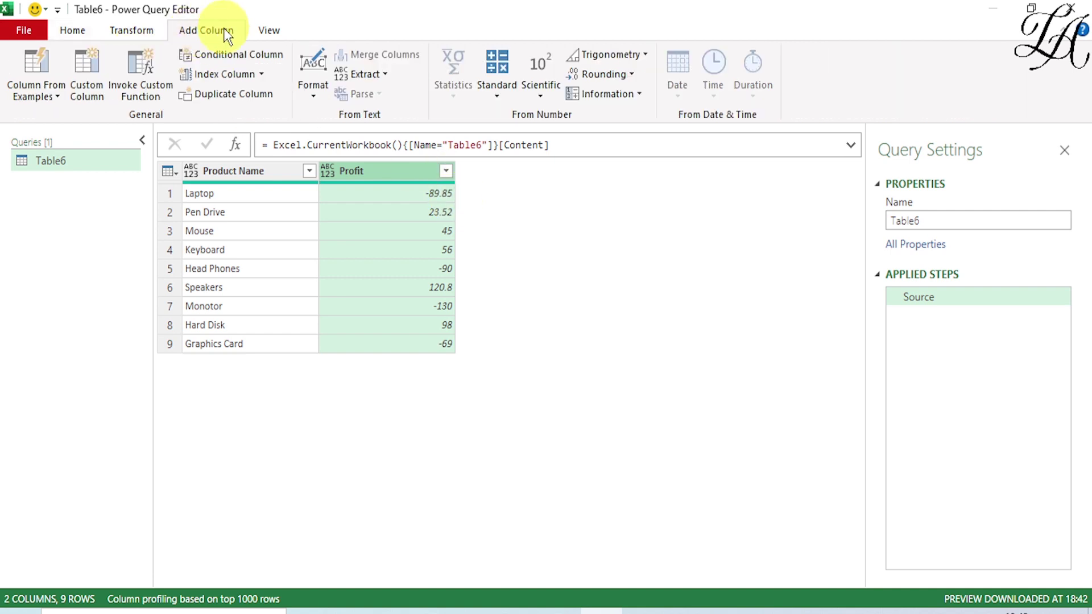
{"action": "left_click", "coordinate": [629, 77]}
{"action": "left_click", "coordinate": [595, 97]}
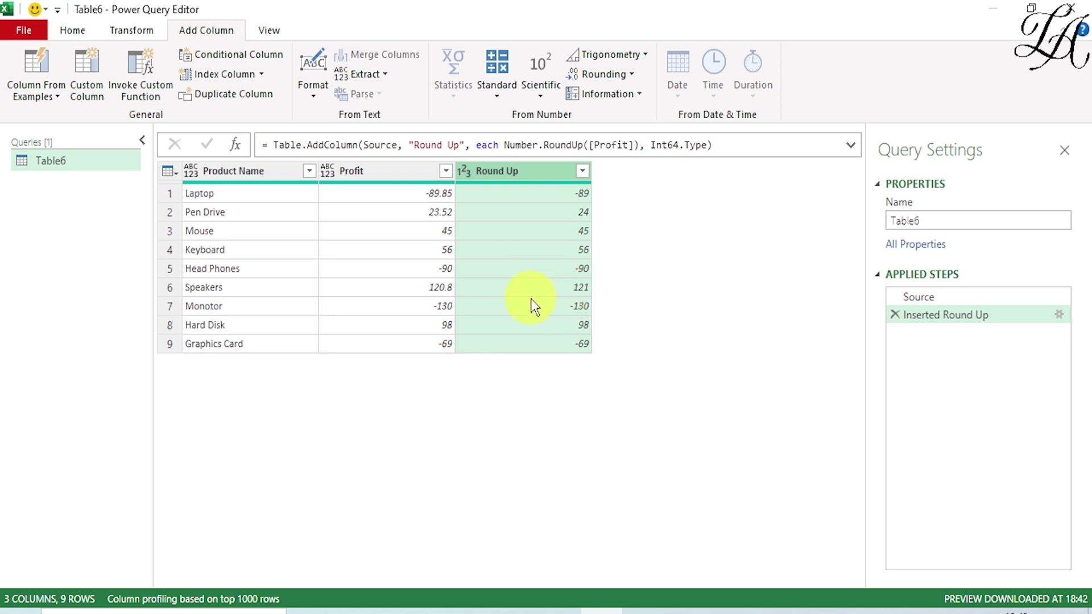
{"action": "left_click", "coordinate": [399, 170]}
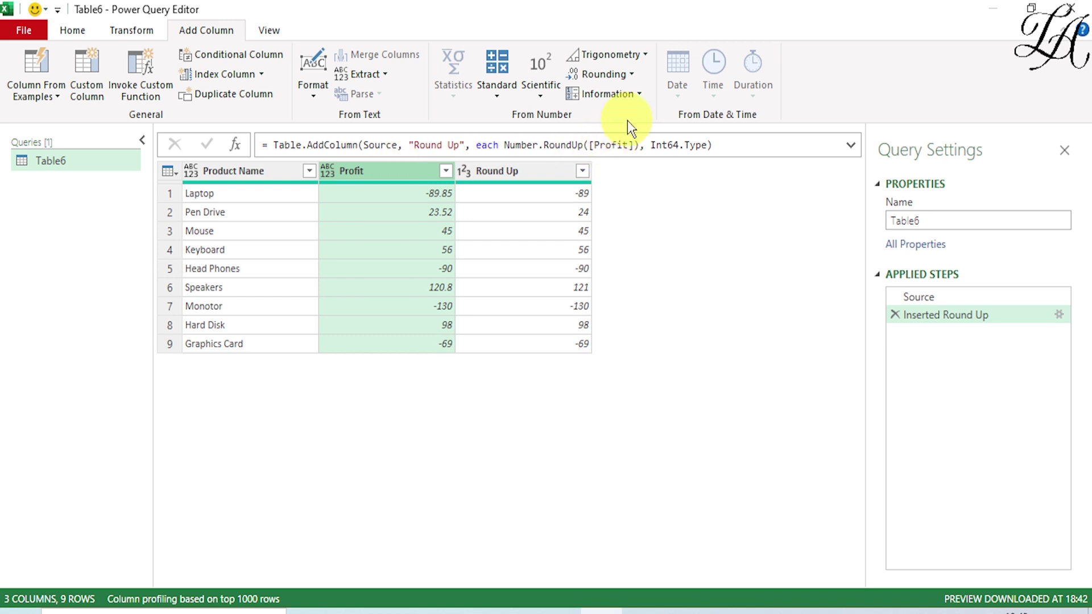
Step: Add a Round Down column from Profit, turning -89.85 into -90 and 23.52 into 23
{"action": "left_click", "coordinate": [628, 74]}
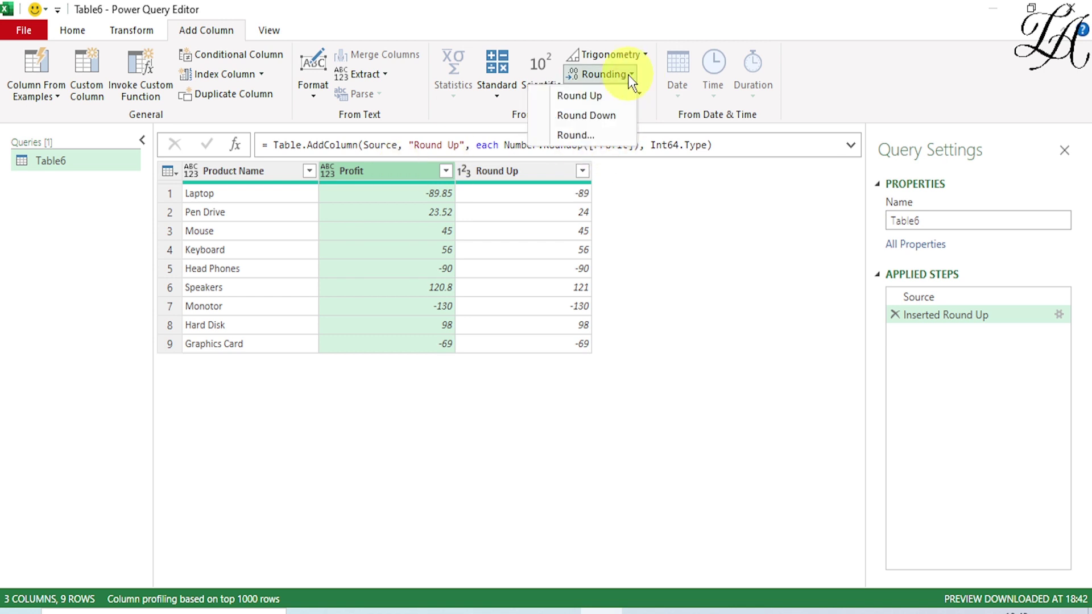
{"action": "left_click", "coordinate": [623, 116]}
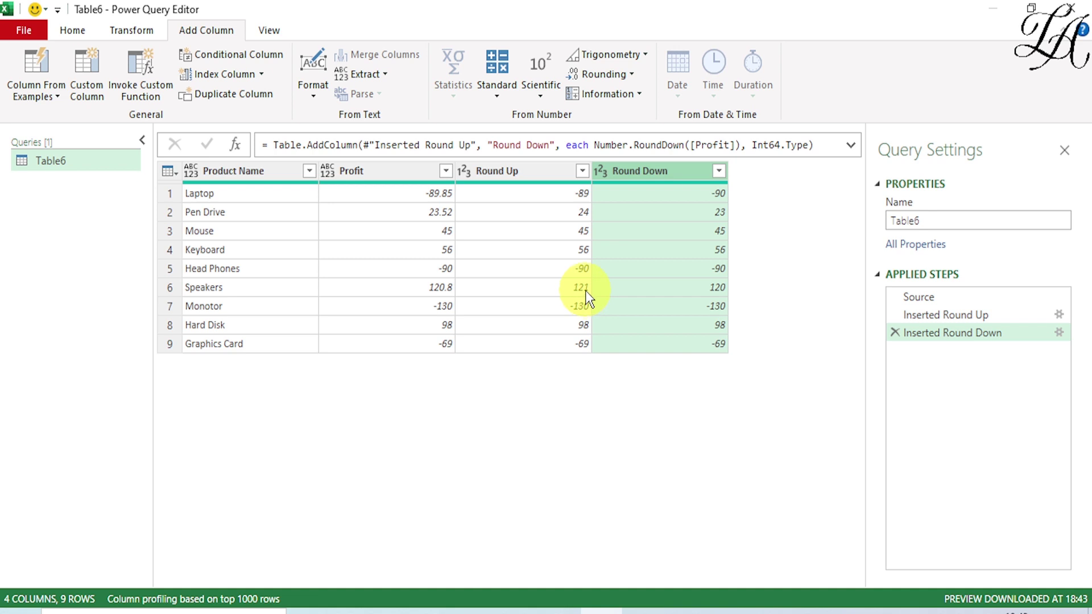
{"action": "left_click", "coordinate": [397, 174]}
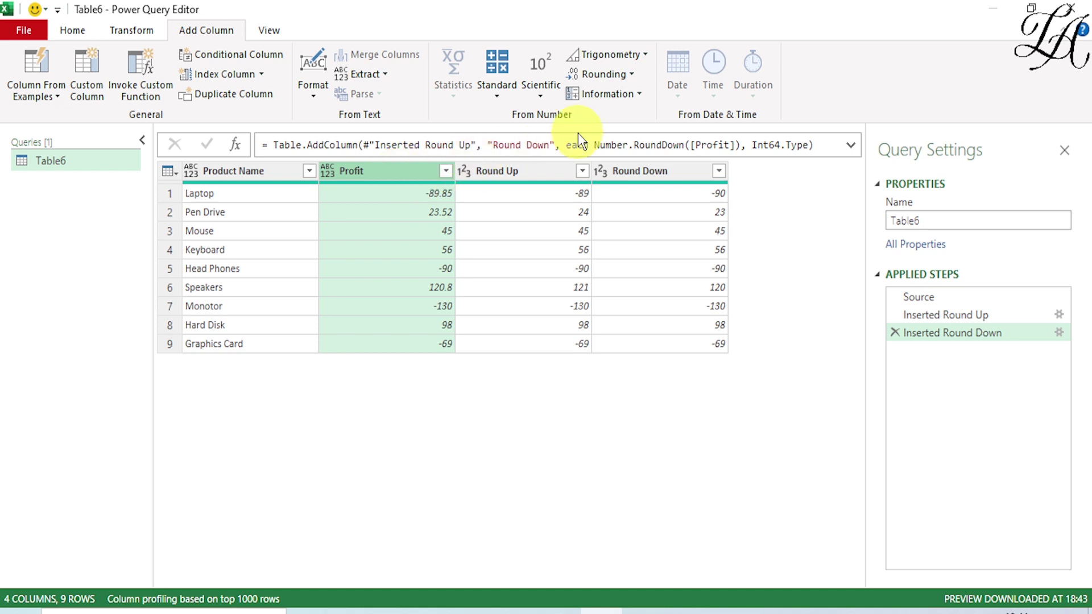
Step: Add a Round column rounding Profit to 0 decimal places, so 120.8 becomes 121
{"action": "left_click", "coordinate": [632, 73]}
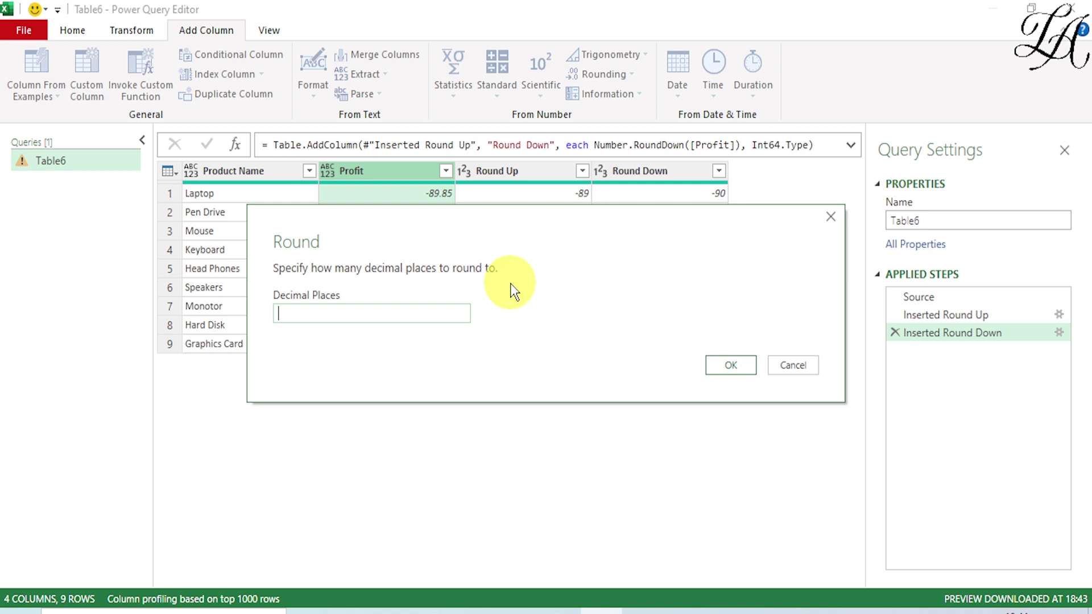
{"action": "type", "text": "0"}
{"action": "left_click", "coordinate": [739, 367]}
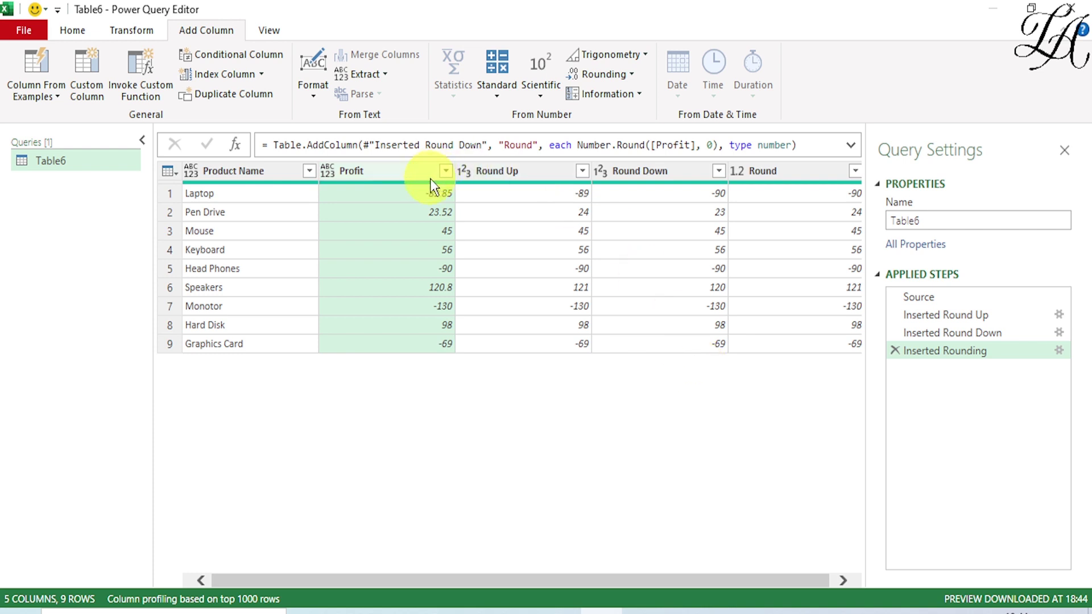
{"action": "left_click", "coordinate": [536, 98]}
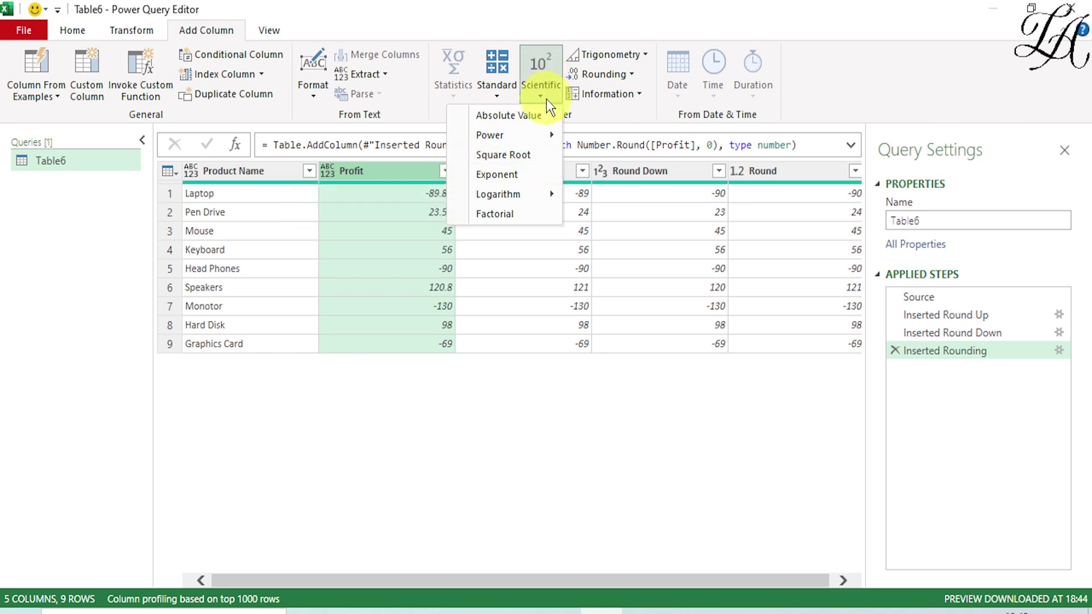
Step: Add an Absolute Value column of Profit (-89.85 becomes 89.85), then Close & Load the query to Excel
{"action": "left_click", "coordinate": [515, 117]}
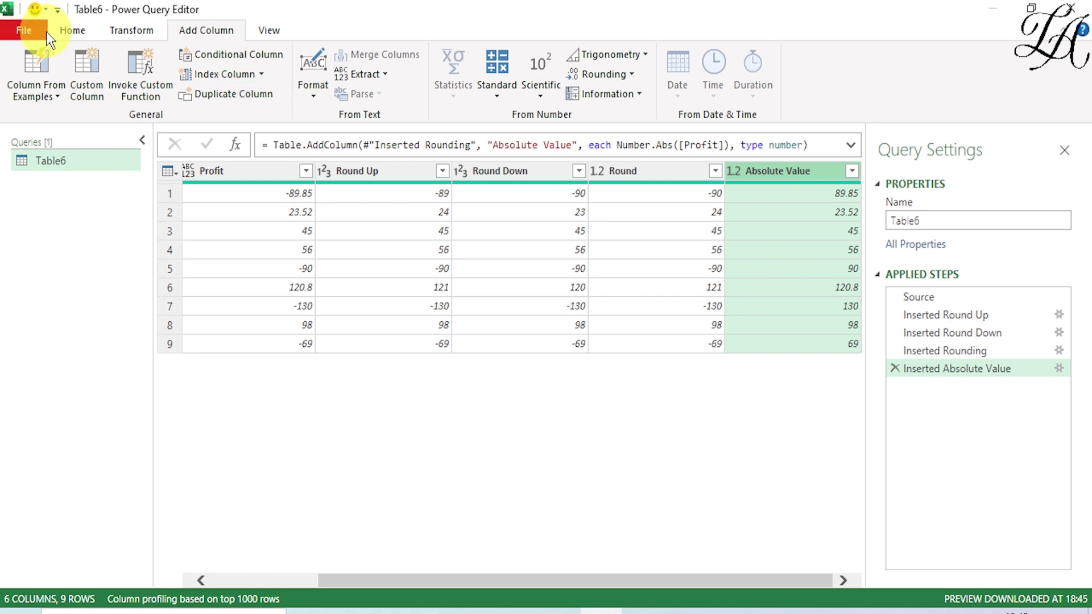
{"action": "left_click", "coordinate": [66, 33]}
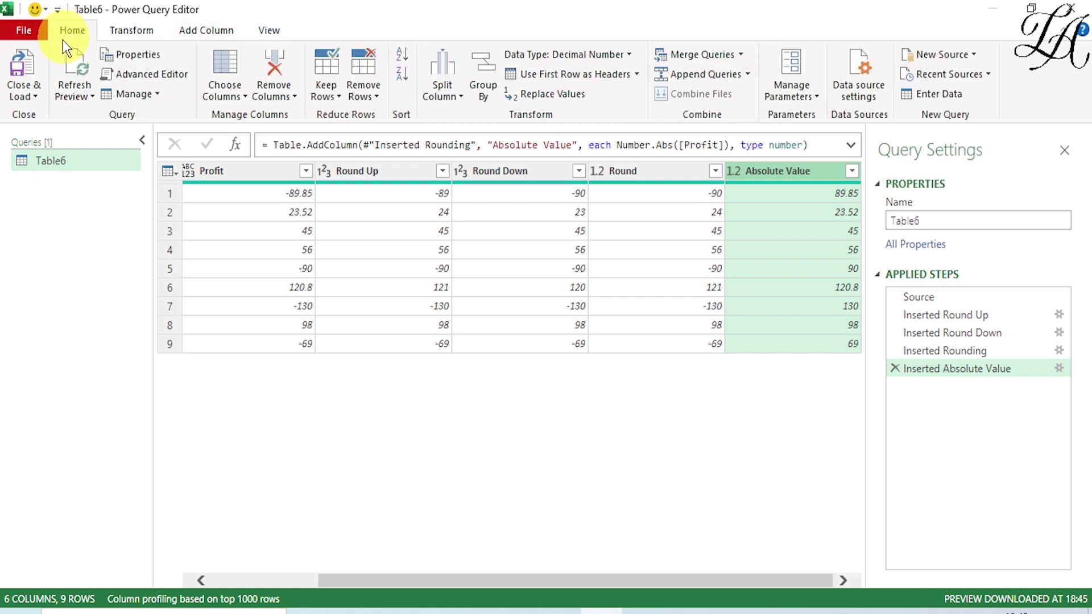
{"action": "left_click", "coordinate": [39, 100]}
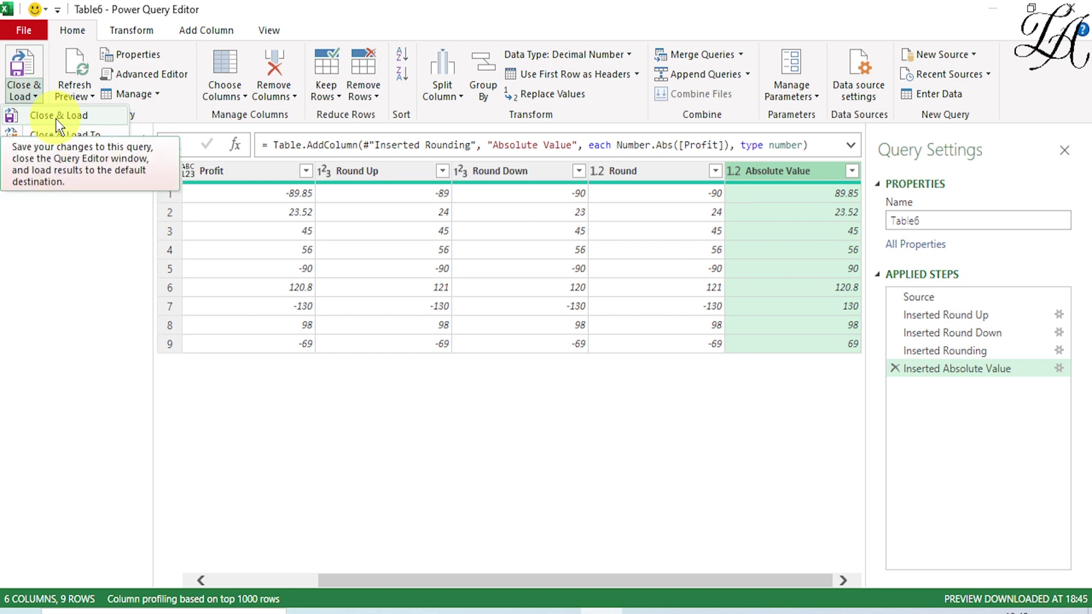
{"action": "left_click", "coordinate": [56, 119]}
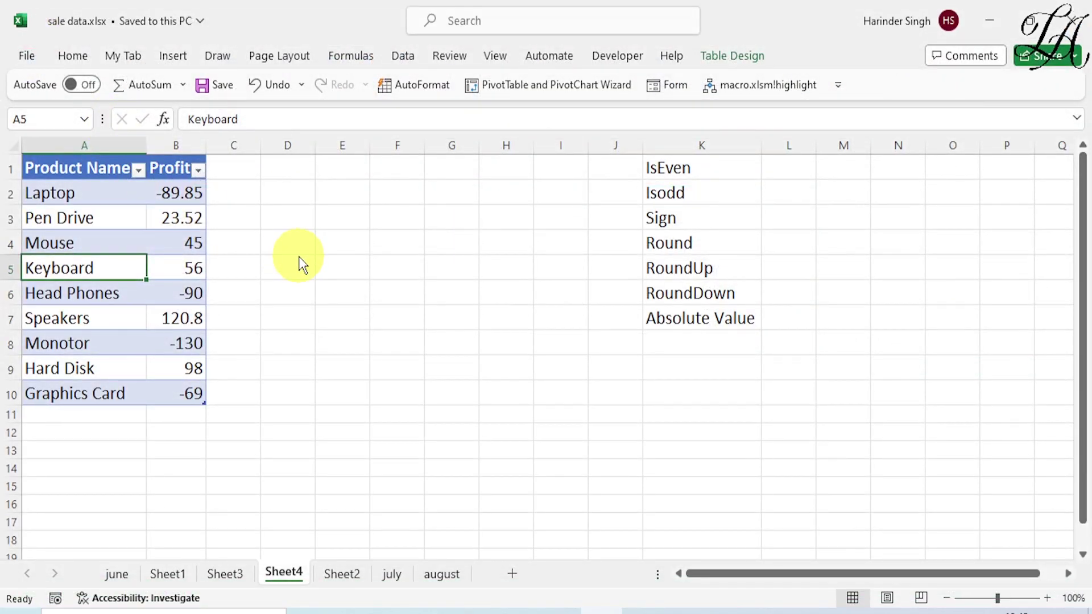